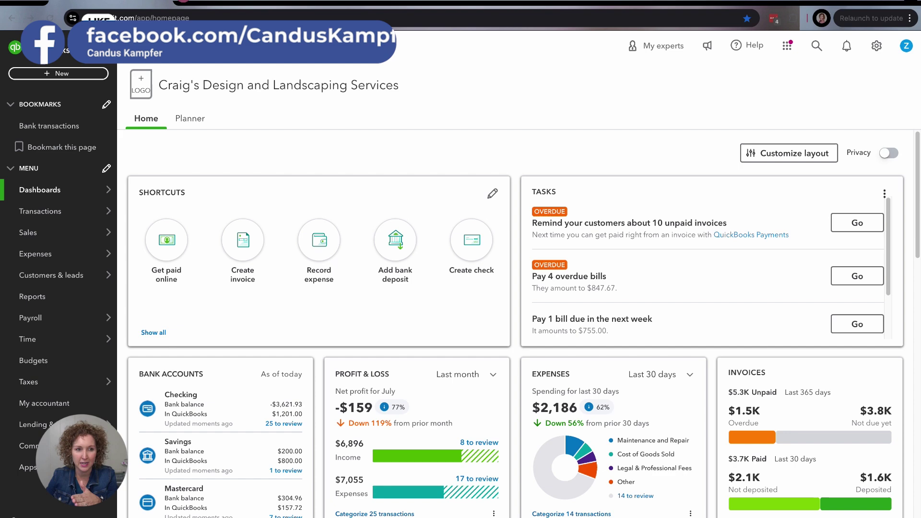
- Start a new Expense from the + New menu's Vendors list
left_click(98, 75)
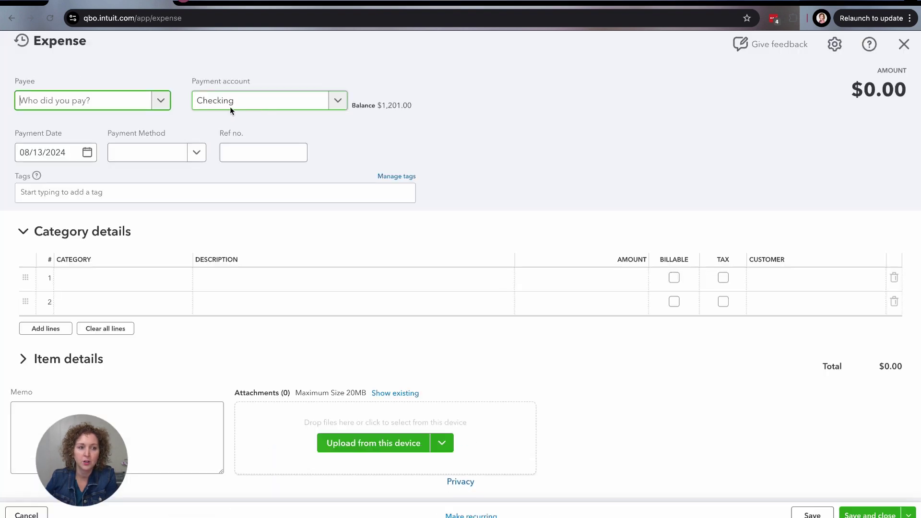
- Set the payee to Bob's Burger Joint and keep Checking as the payment account
left_click(162, 102)
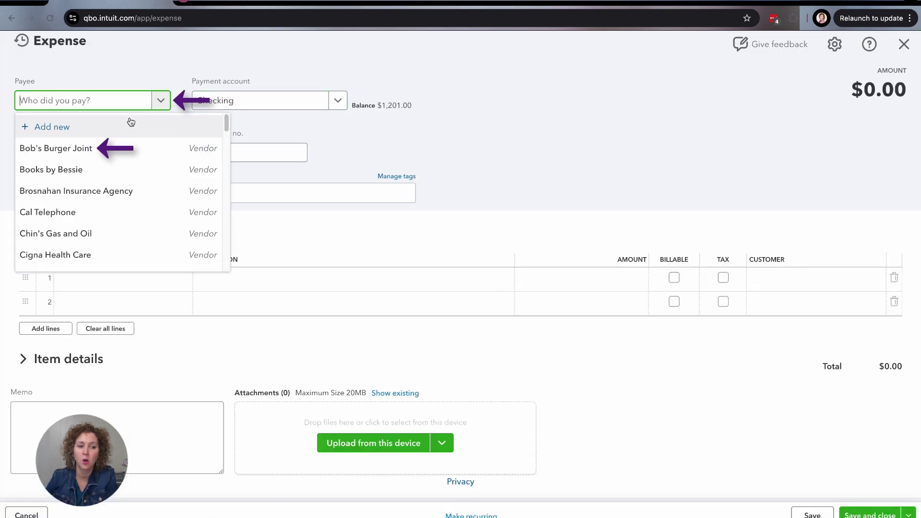
left_click(56, 150)
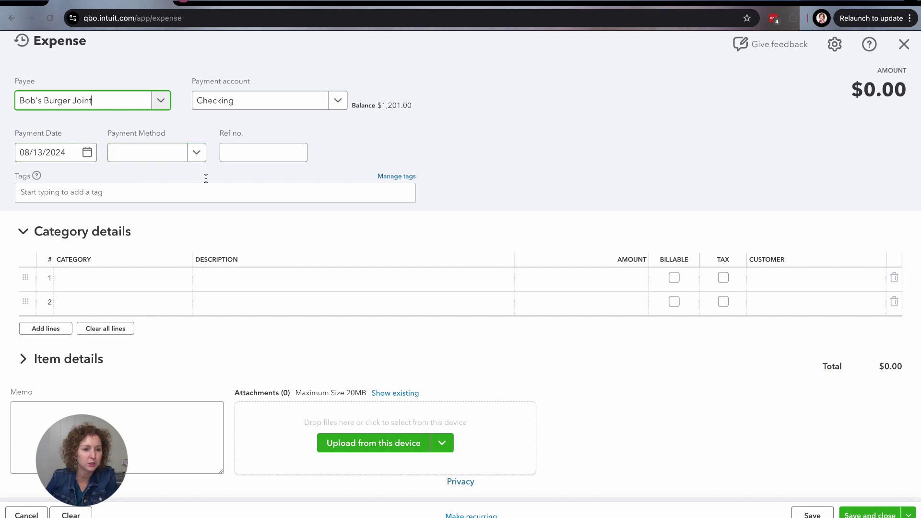
left_click(338, 101)
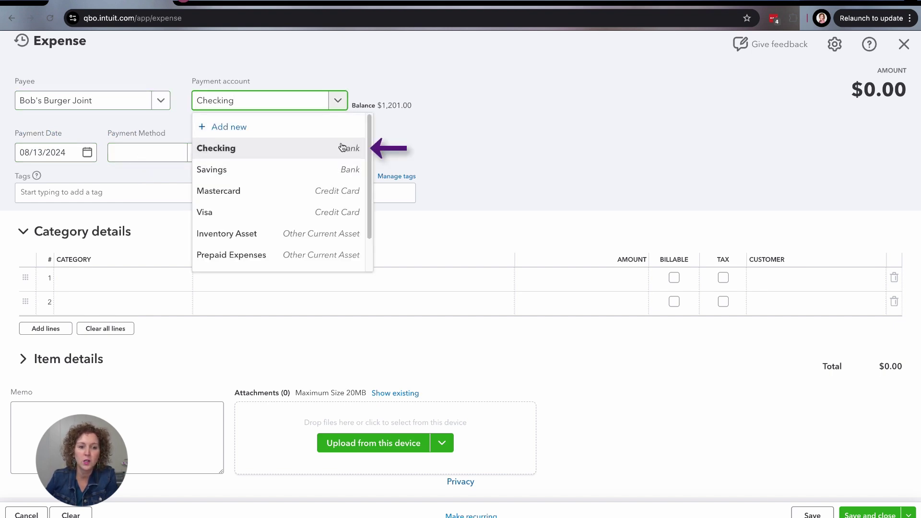
left_click(109, 169)
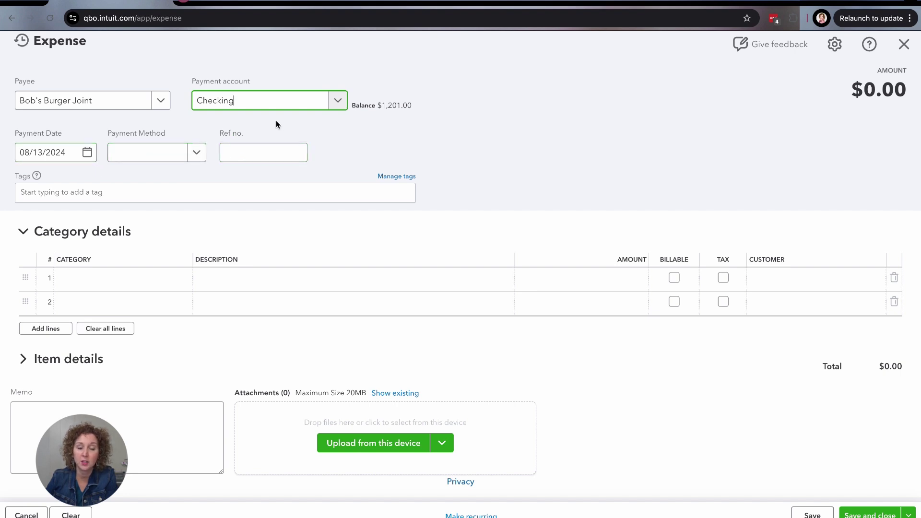
left_click(335, 102)
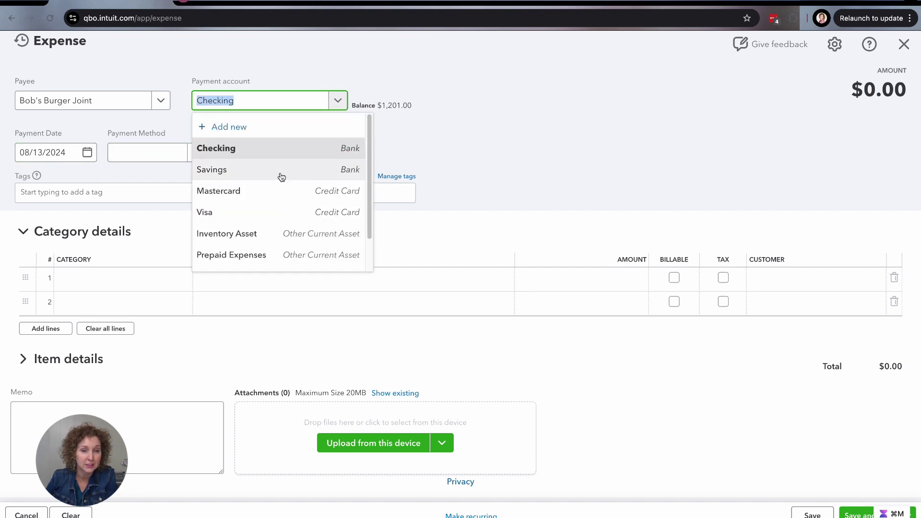
left_click(337, 102)
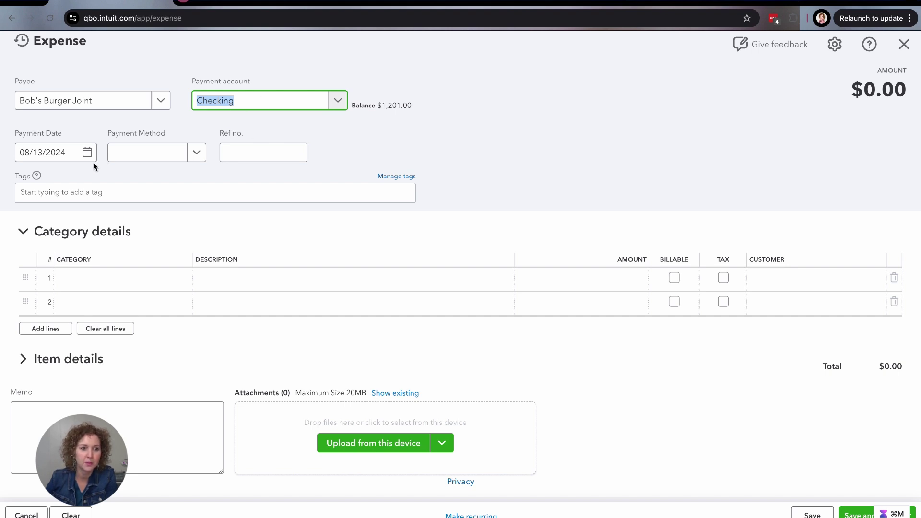
- Check the payment date and set the payment method to Visa
left_click(87, 152)
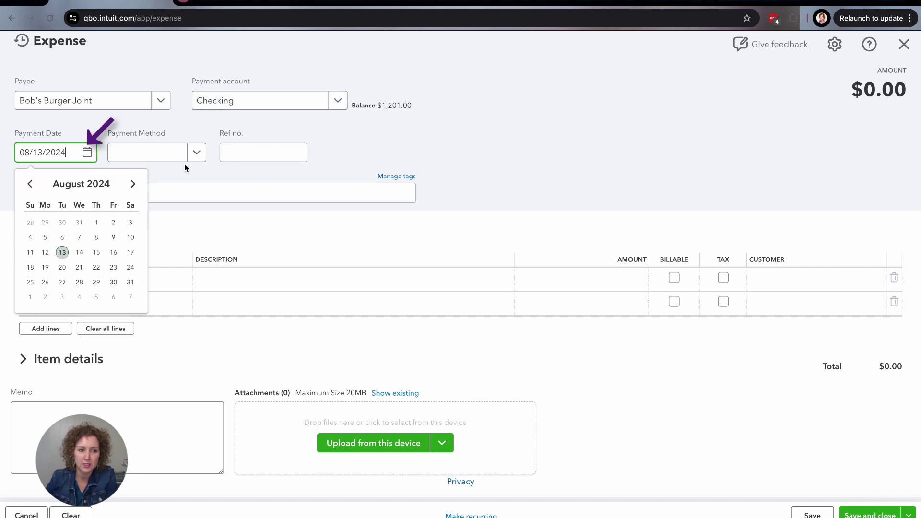
left_click(196, 152)
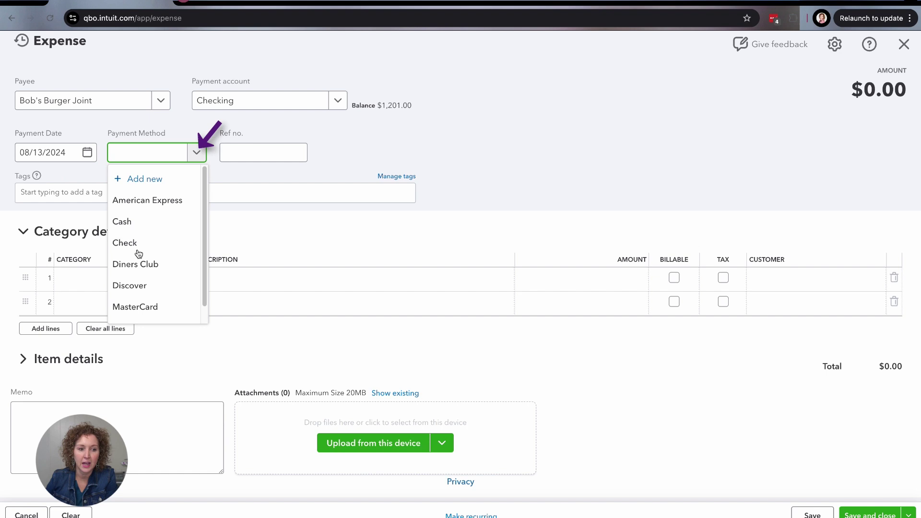
scroll(167, 268, "down", 1)
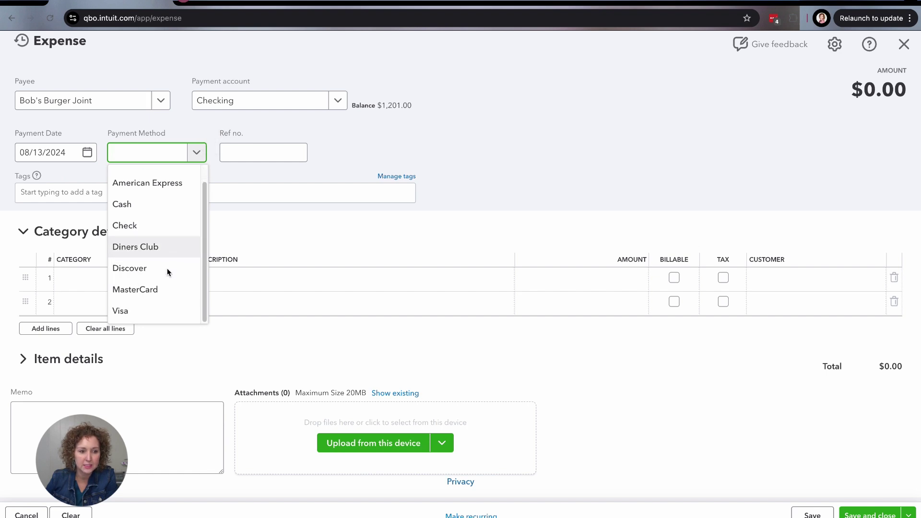
left_click(160, 316)
left_click(292, 150)
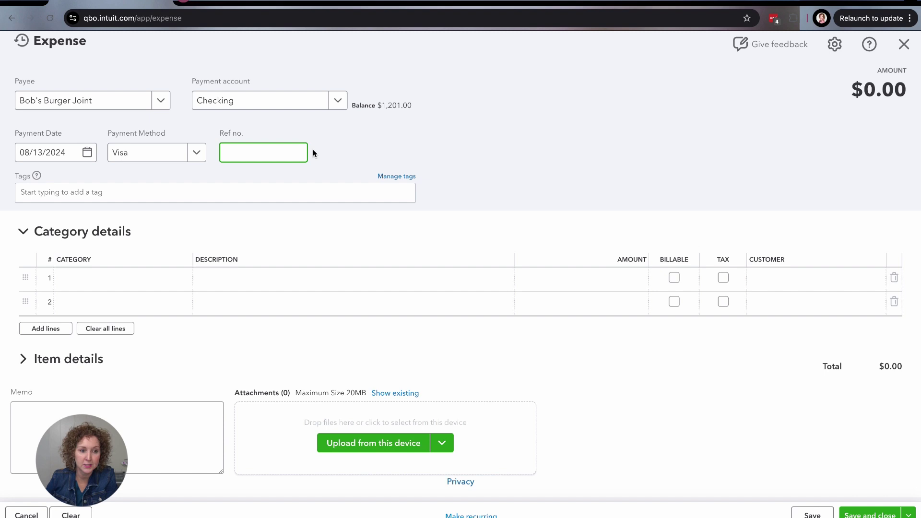
- Leave tags empty and search line 1's category for 'meal'
left_click(168, 197)
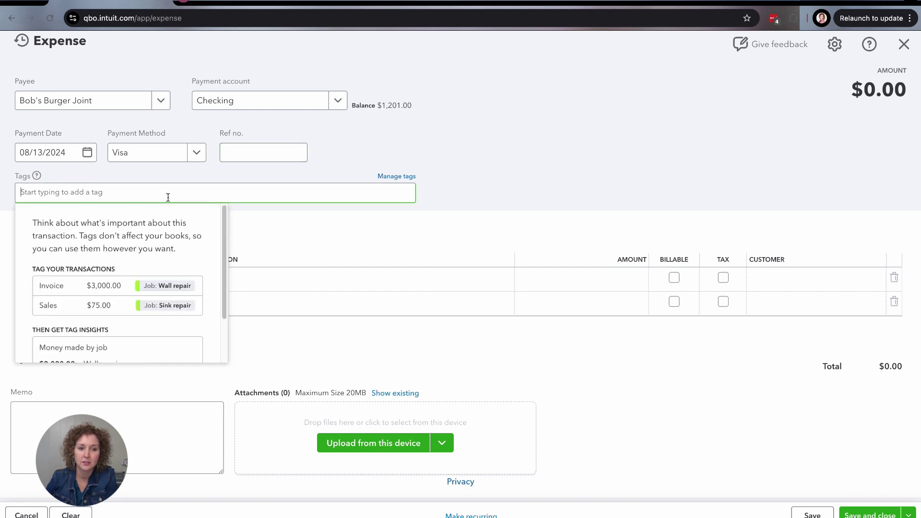
left_click(530, 192)
left_click(146, 285)
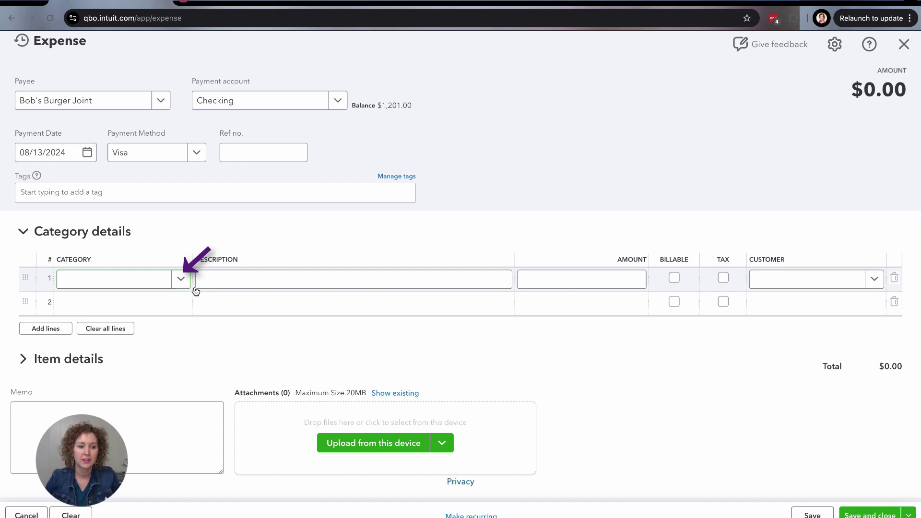
left_click(180, 279)
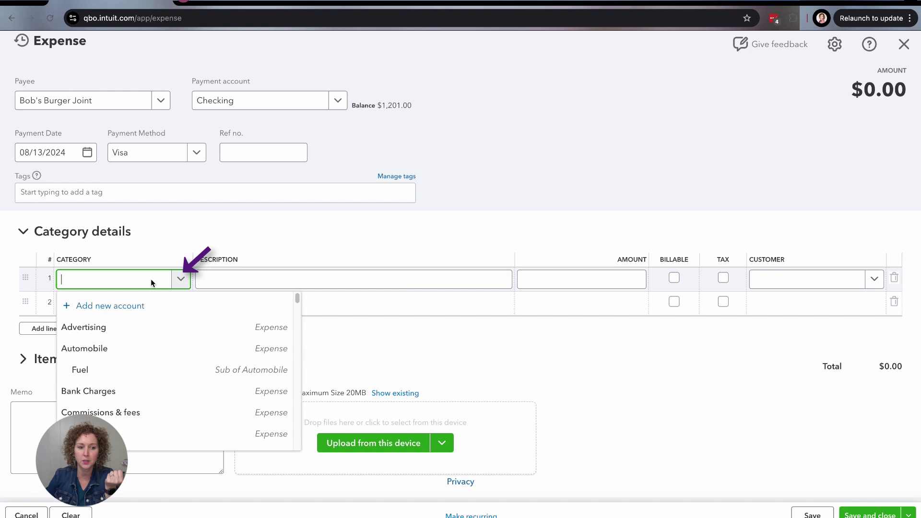
type("busines")
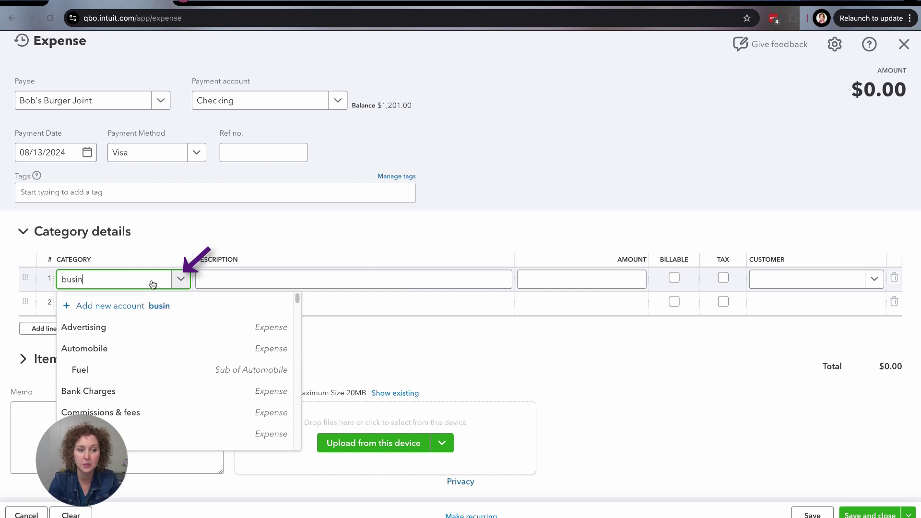
key("BackSpace")
key("BackSpace")
key("BackSpace")
key("BackSpace")
key("BackSpace")
key("BackSpace")
key("BackSpace")
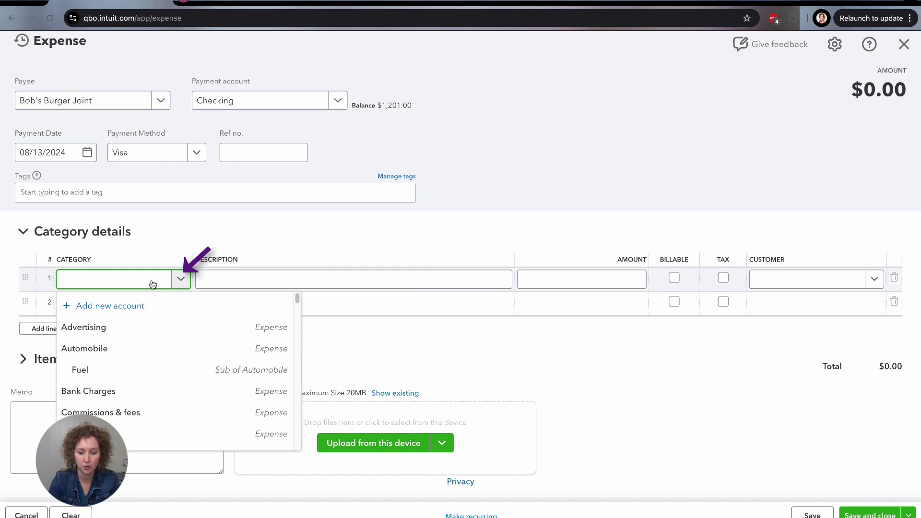
type("meal")
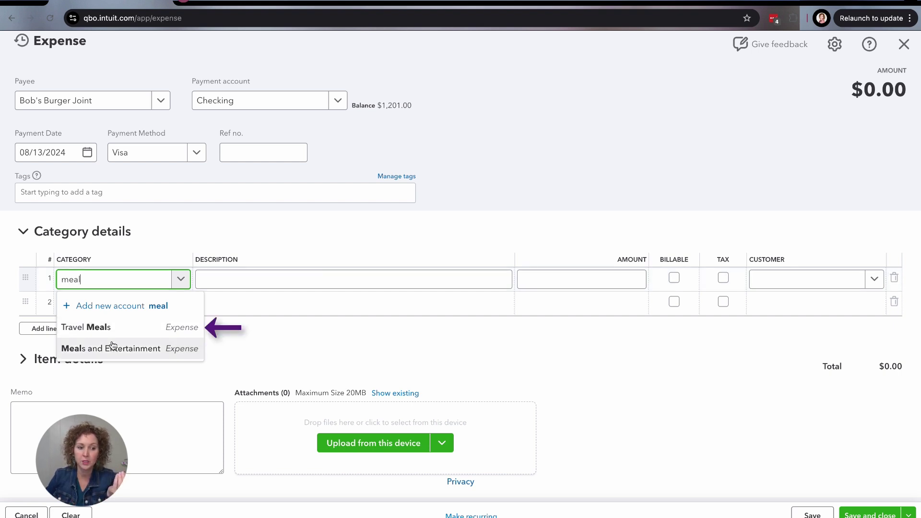
- Set line 1 to Travel Meals with an amount of 105.10
left_click(135, 326)
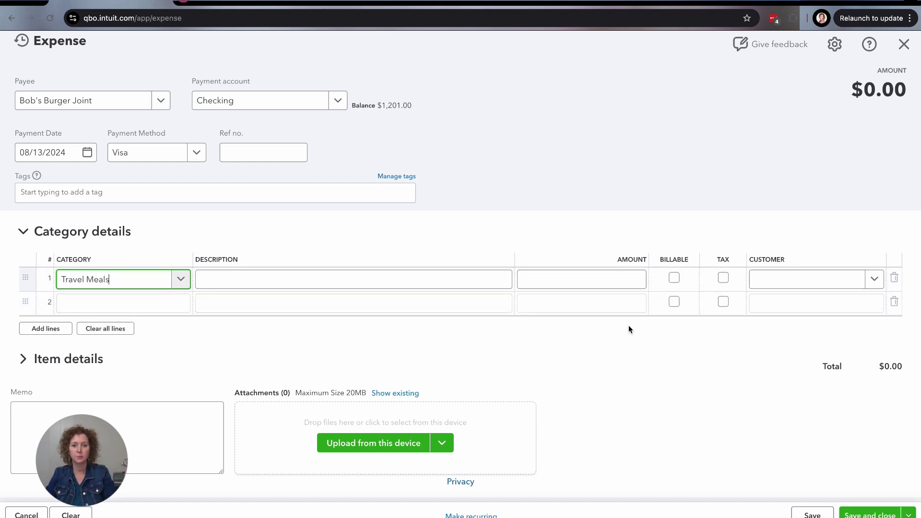
left_click(628, 281)
type("105")
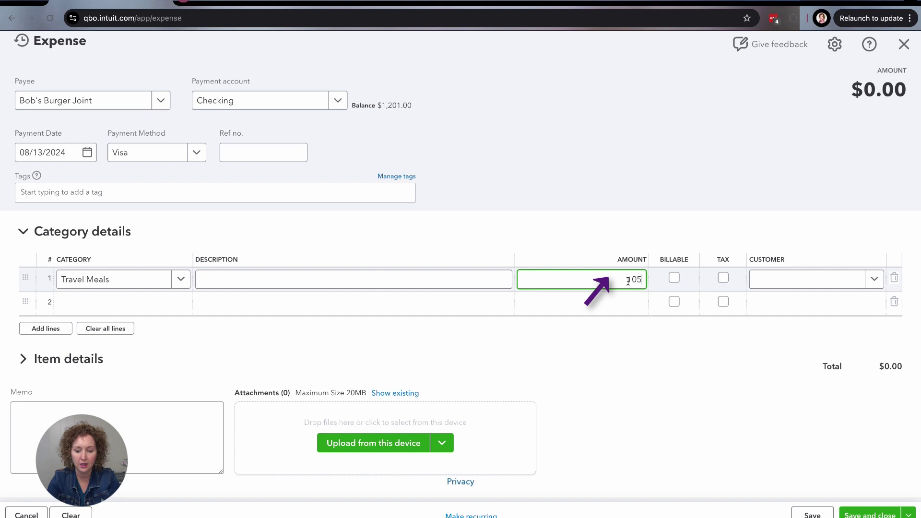
type(".10")
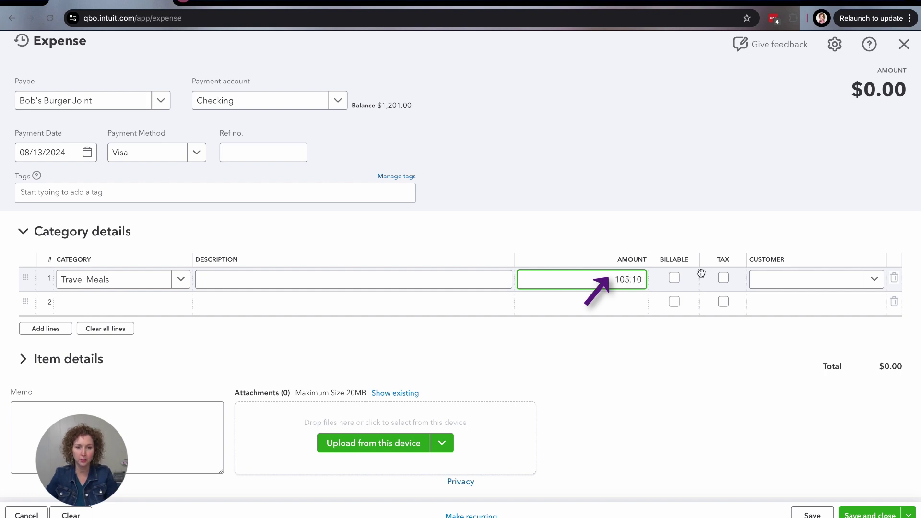
left_click_drag(613, 280, 653, 277)
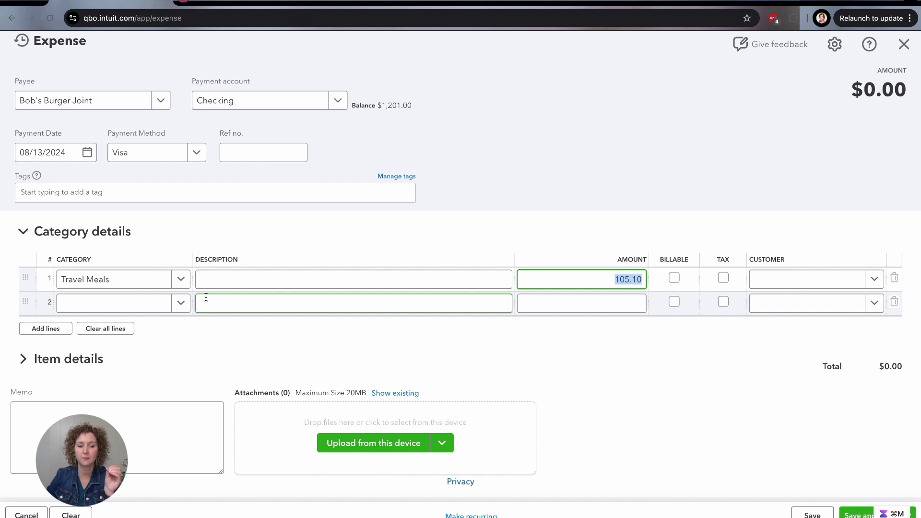
- Add line 2 as Advertising for $20.00, bringing the total to $125.10
left_click(181, 304)
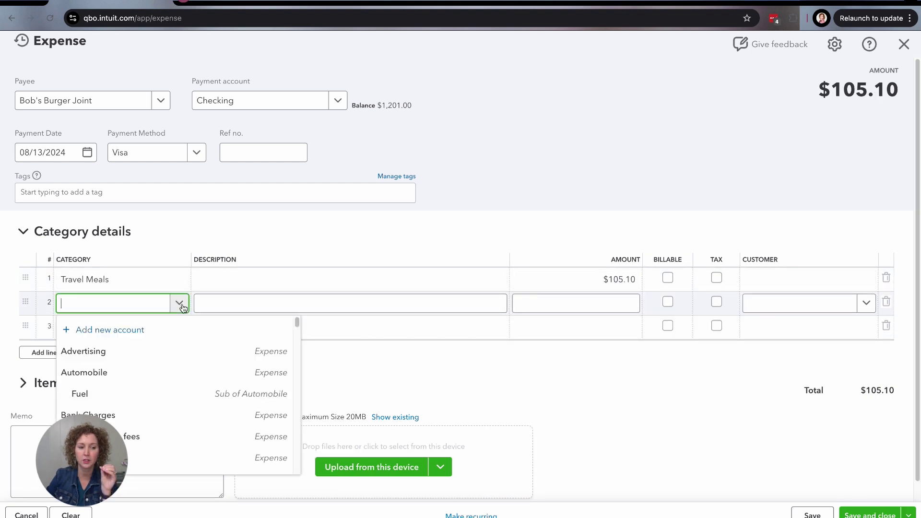
left_click(178, 354)
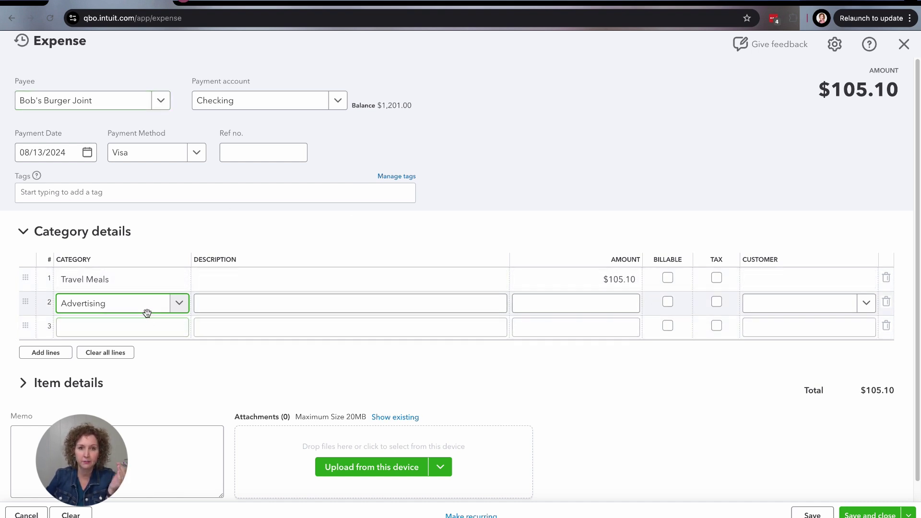
left_click(606, 306)
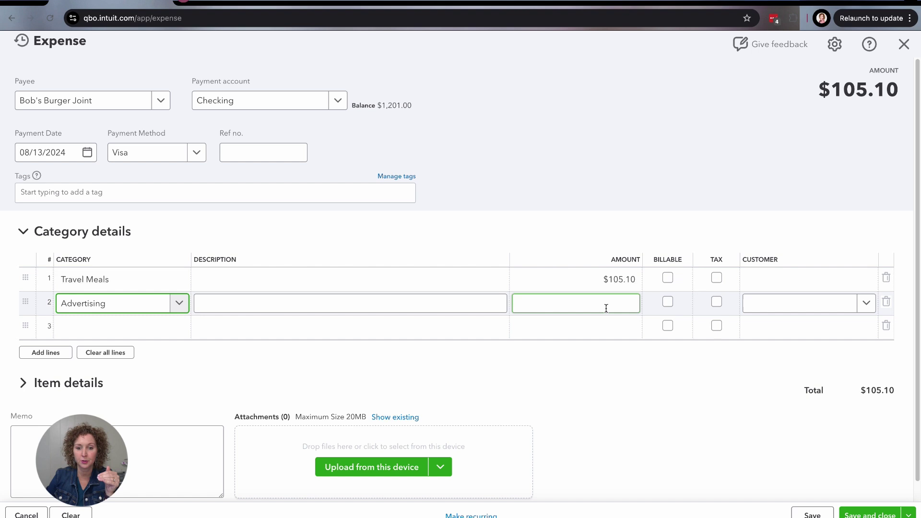
type("20")
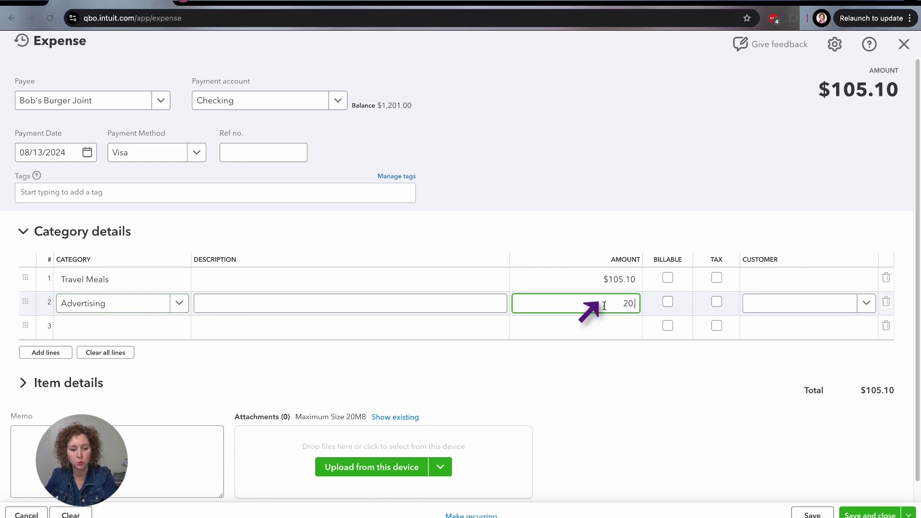
key("Tab")
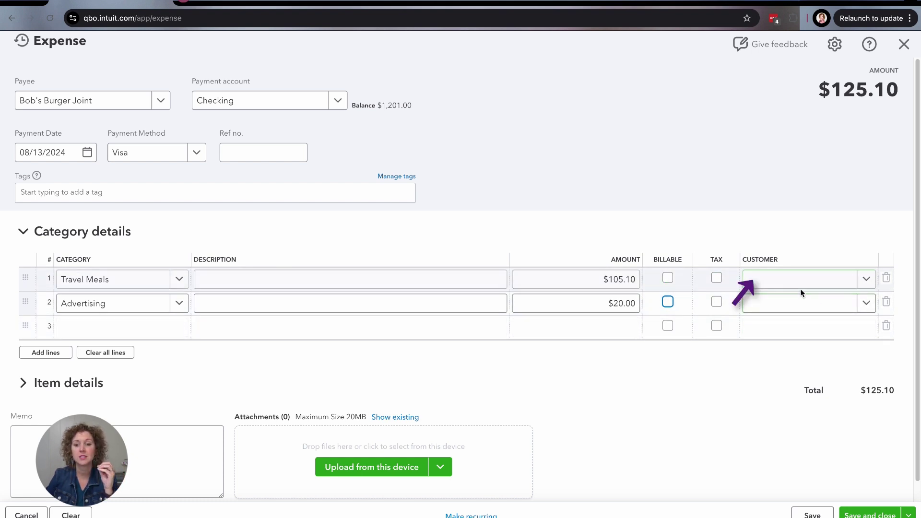
- Leave the category lines, focus the Memo box, and expand the Item details table
left_click(758, 304)
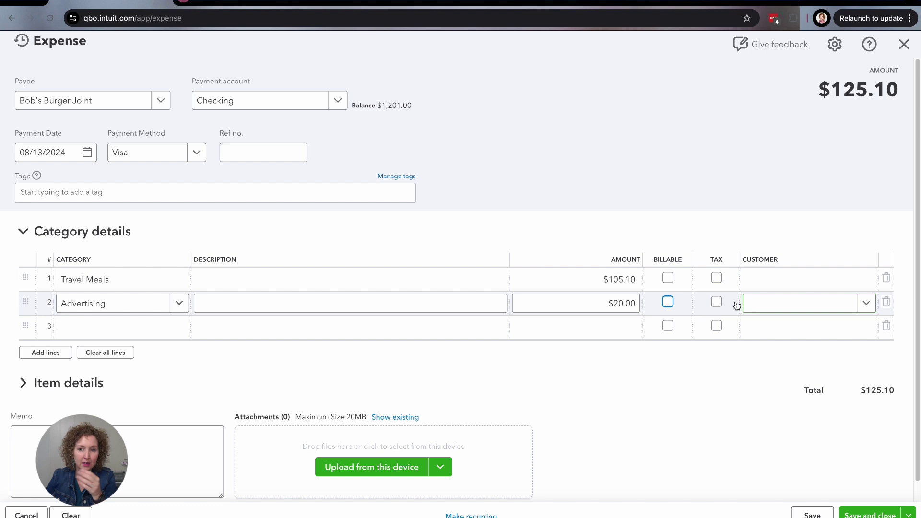
left_click(599, 369)
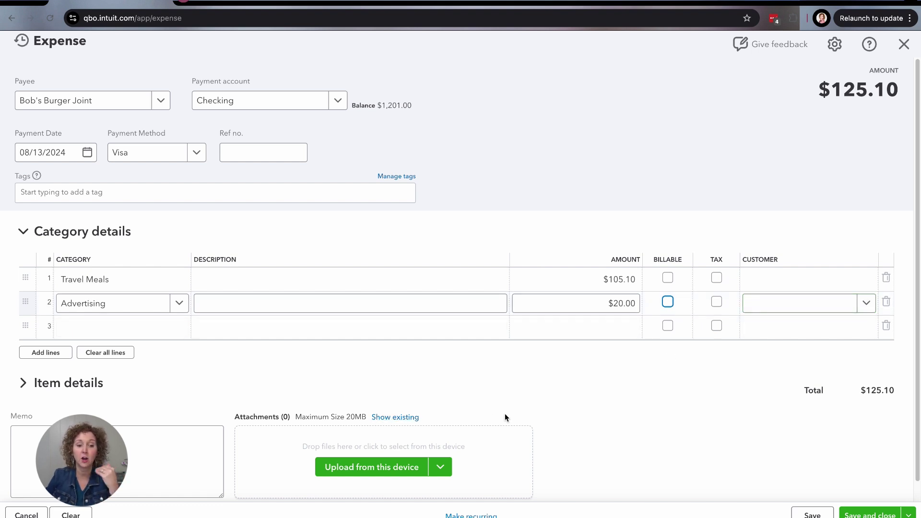
scroll(676, 416, "down", 1)
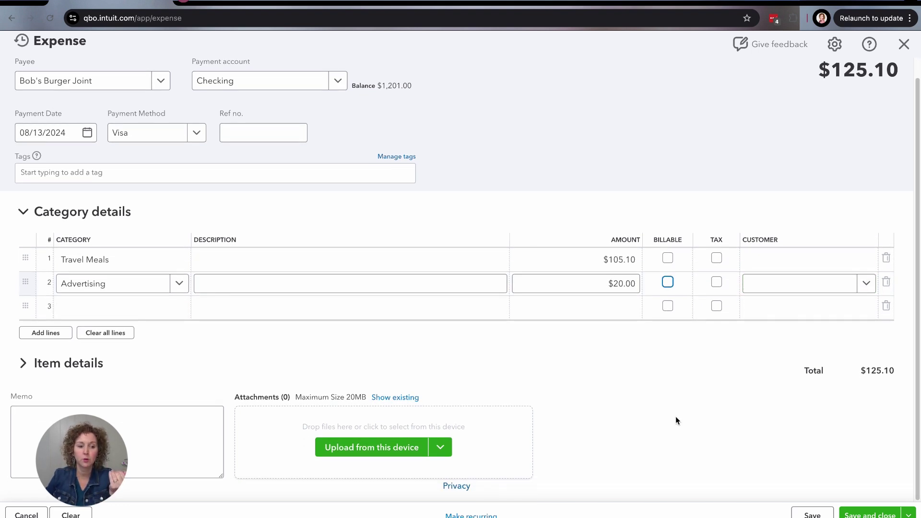
left_click(200, 464)
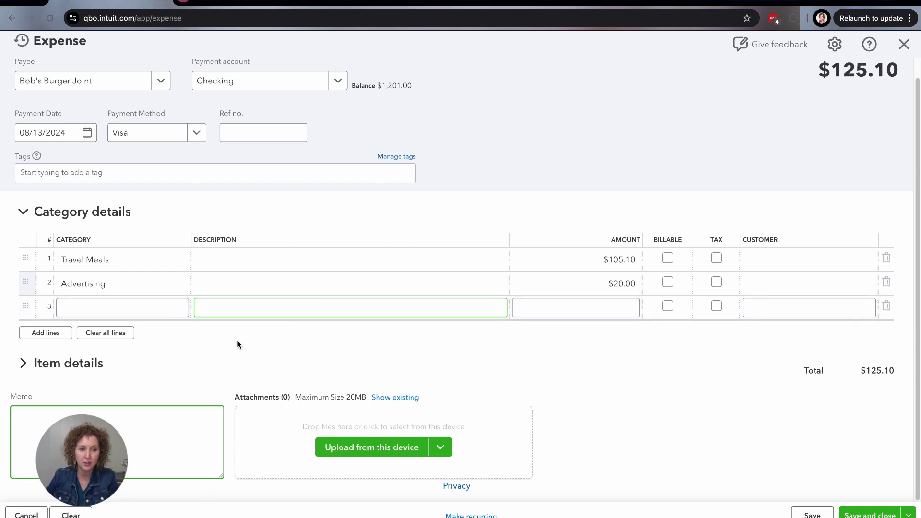
left_click(89, 364)
scroll(211, 368, "down", 2)
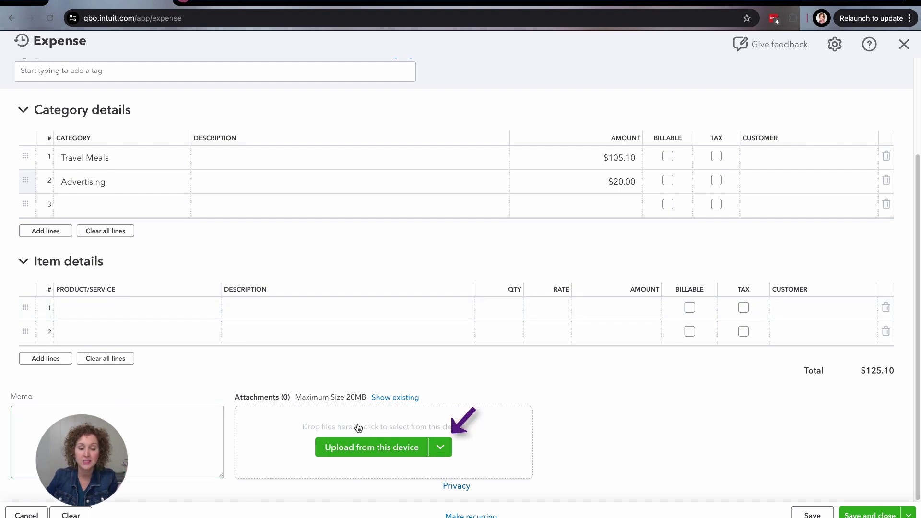
scroll(550, 392, "up", 3)
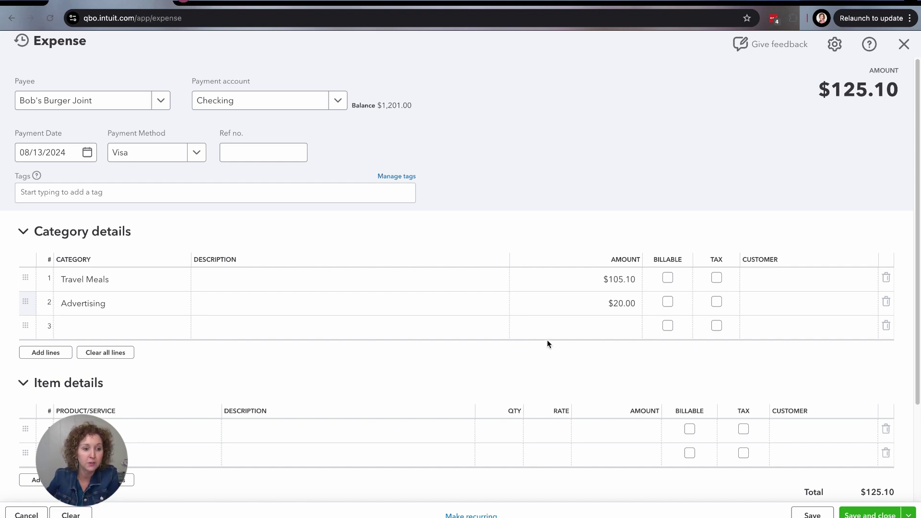
- Collapse Item details and delete line 2 (Advertising $20.00), leaving Travel Meals $105.10
left_click(27, 381)
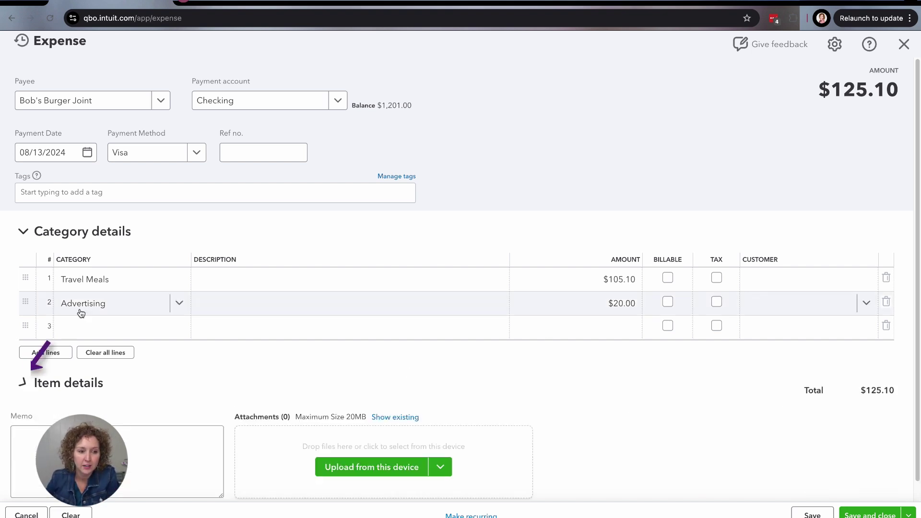
left_click(137, 328)
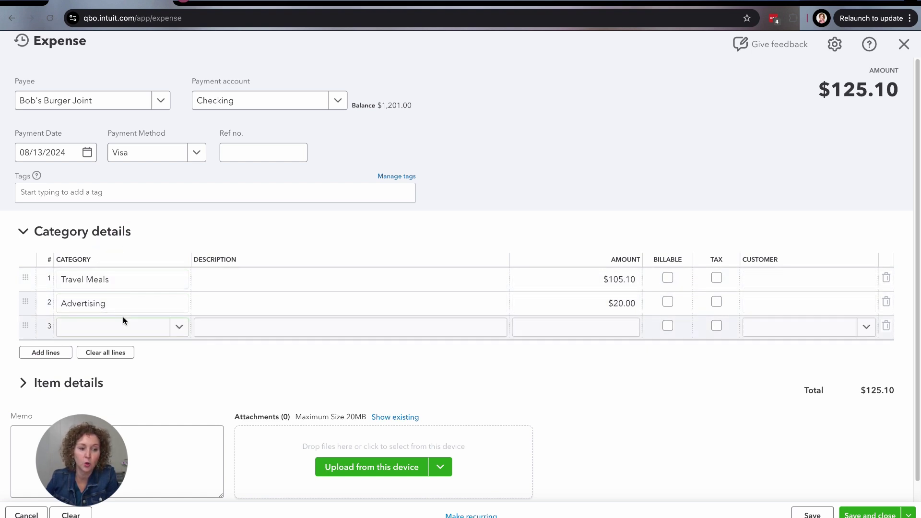
left_click(871, 310)
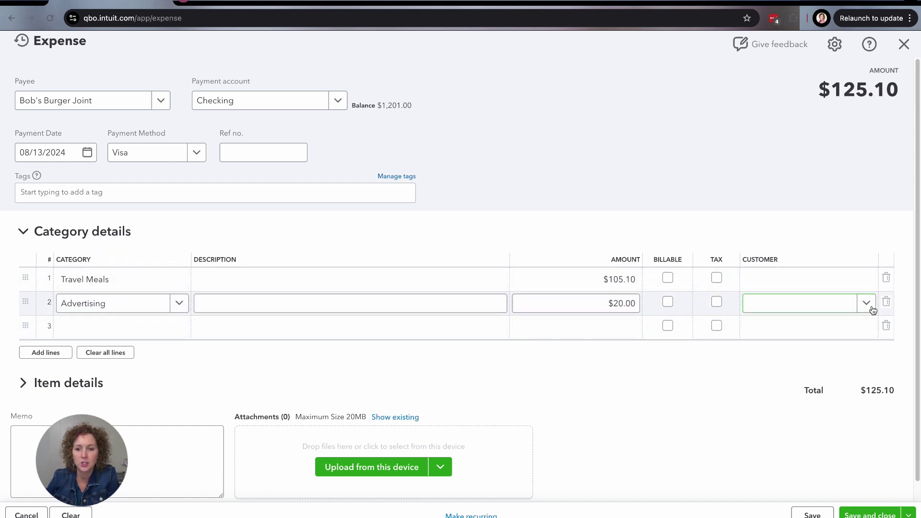
left_click(886, 303)
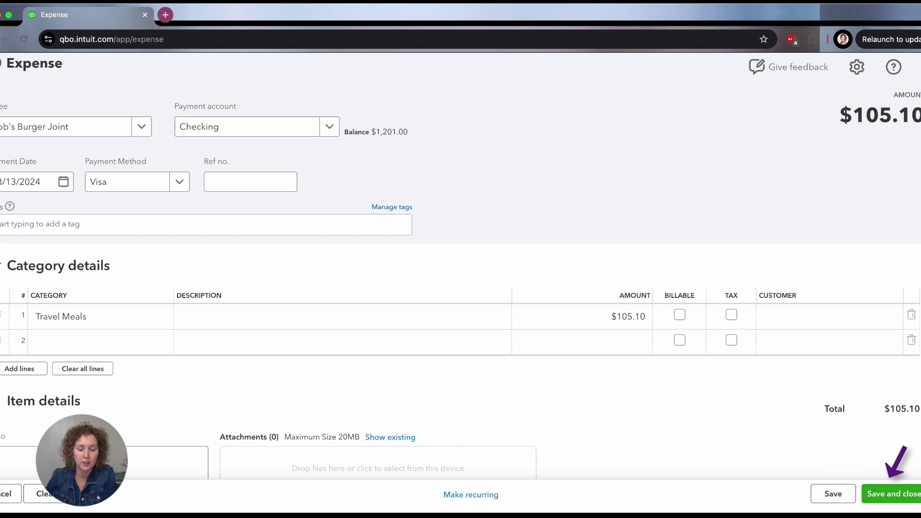
- Show the Save and close dropdown options, including Save and new
left_click(918, 493)
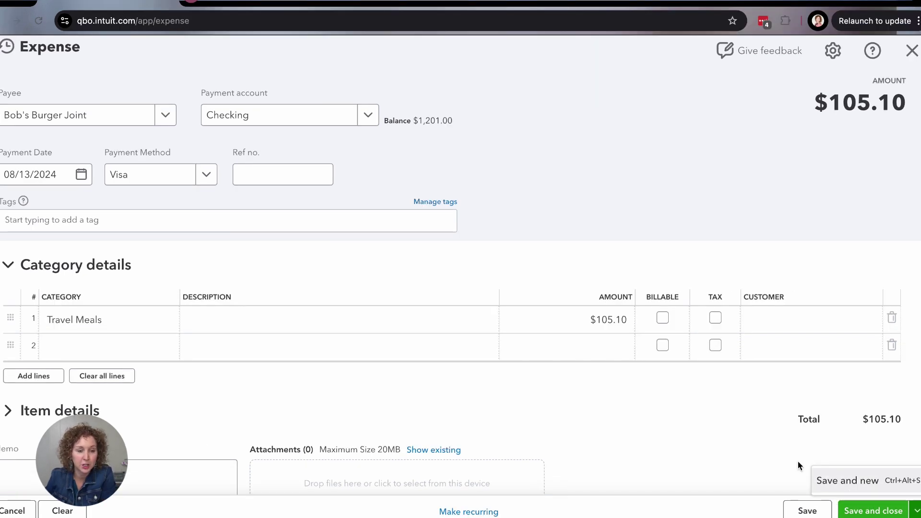
left_click(6, 50)
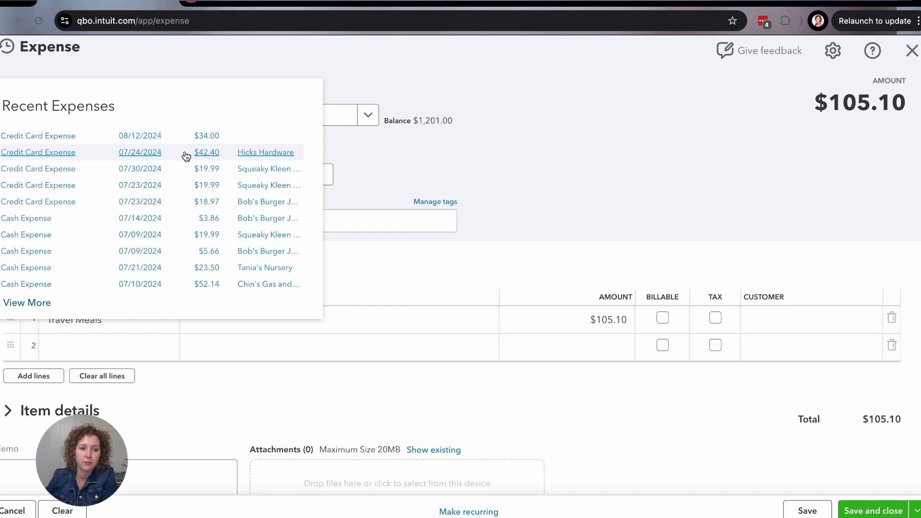
left_click(489, 142)
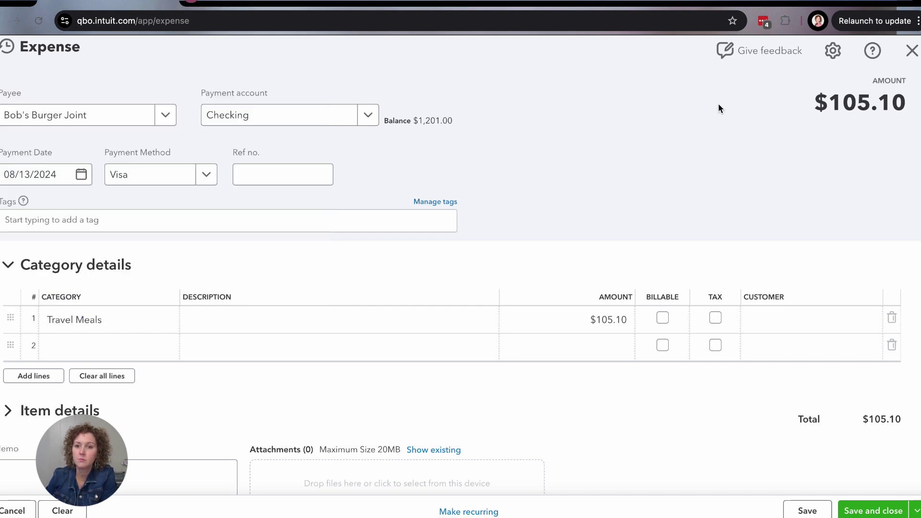
left_click(829, 54)
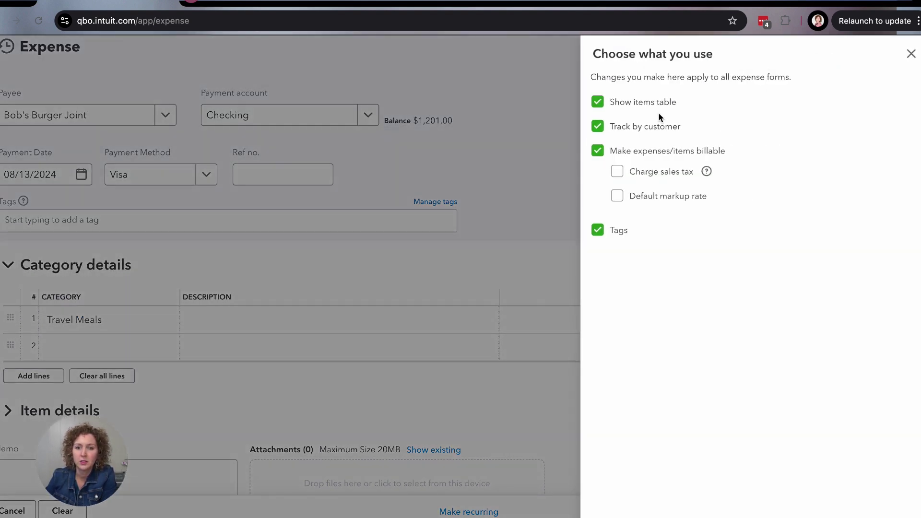
left_click_drag(643, 127, 644, 163)
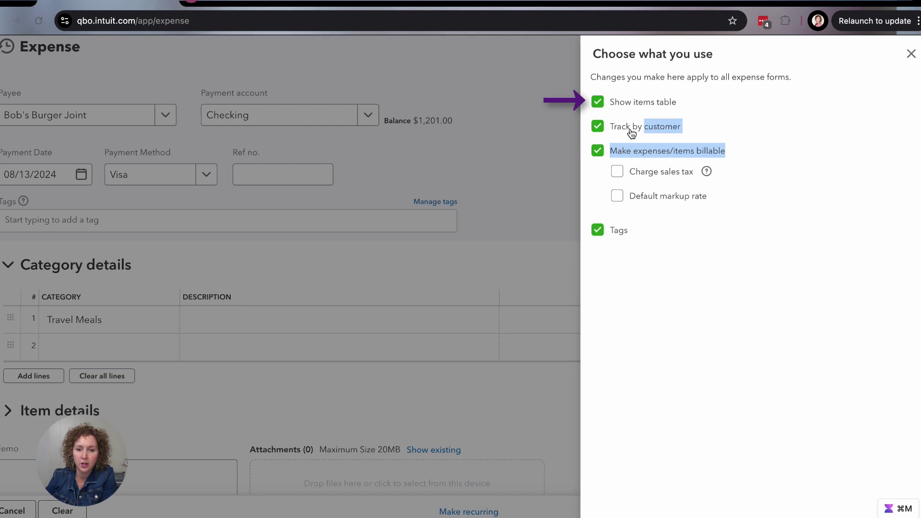
left_click(676, 251)
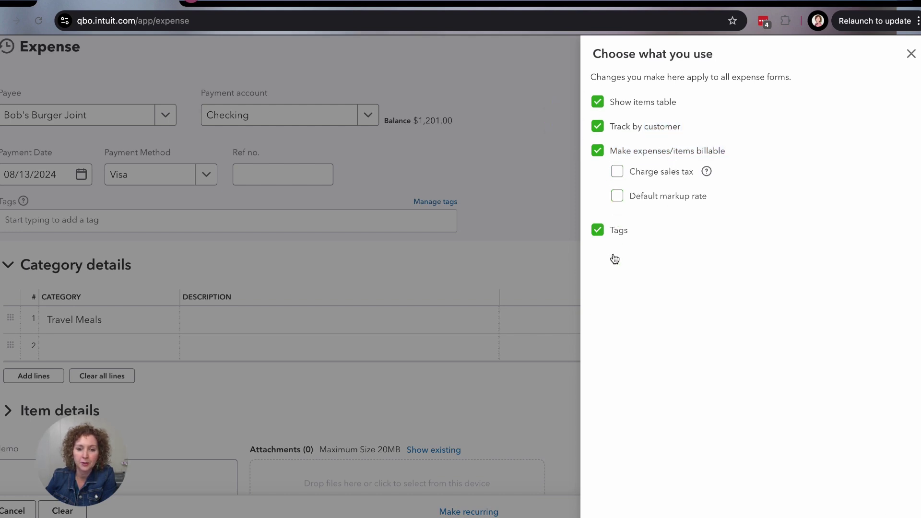
left_click(911, 54)
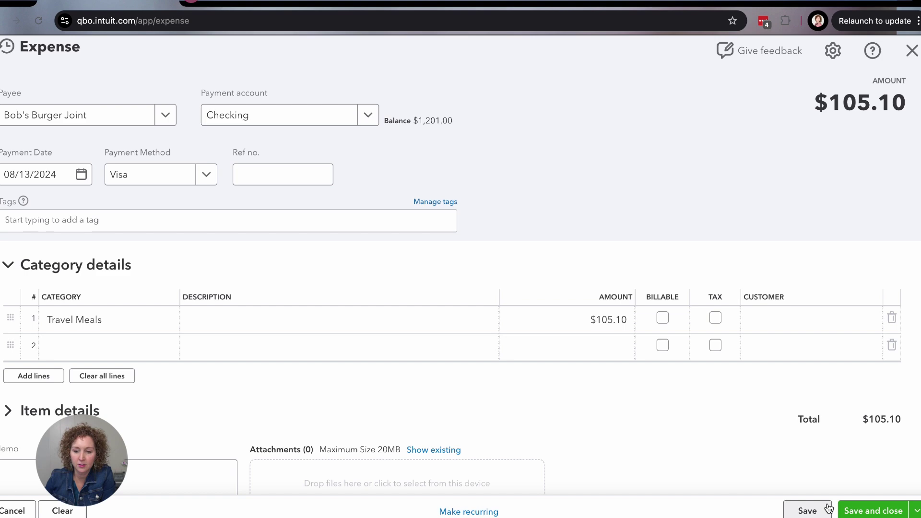
- Save and close the $105.10 Bob's Burger Joint expense
left_click(868, 512)
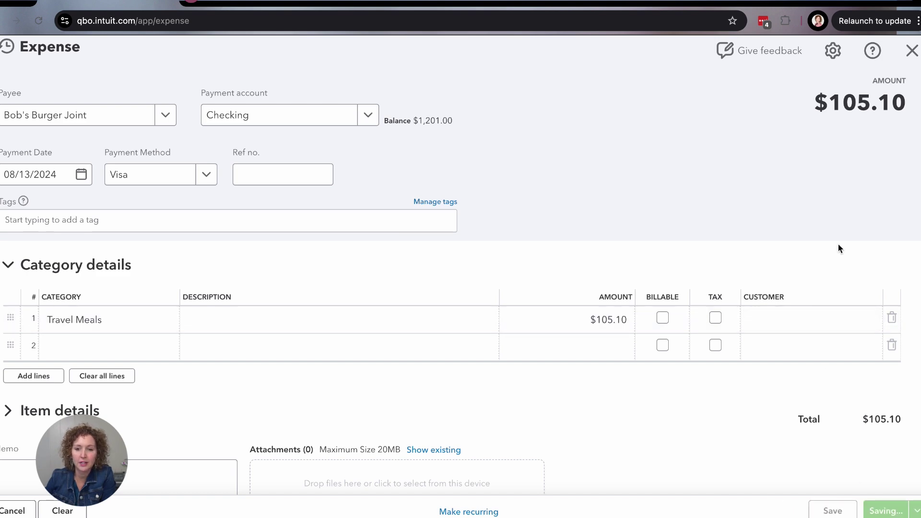